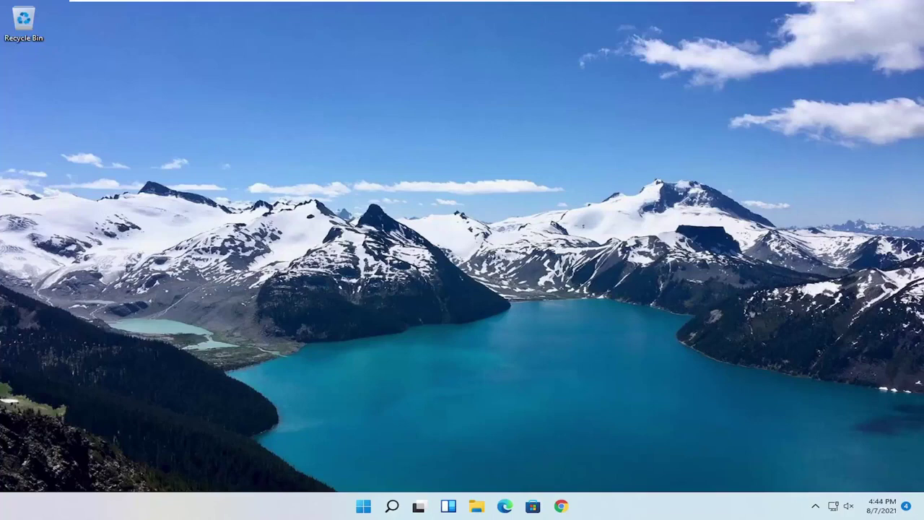
Search Windows for "group policy" and launch the Edit group policy result
{"action": "left_click", "coordinate": [392, 506]}
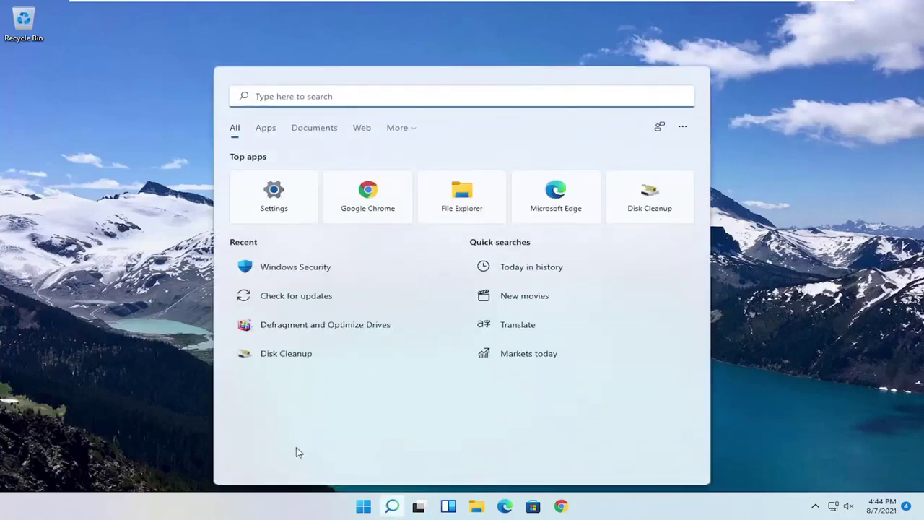
{"action": "type", "text": "group policy"}
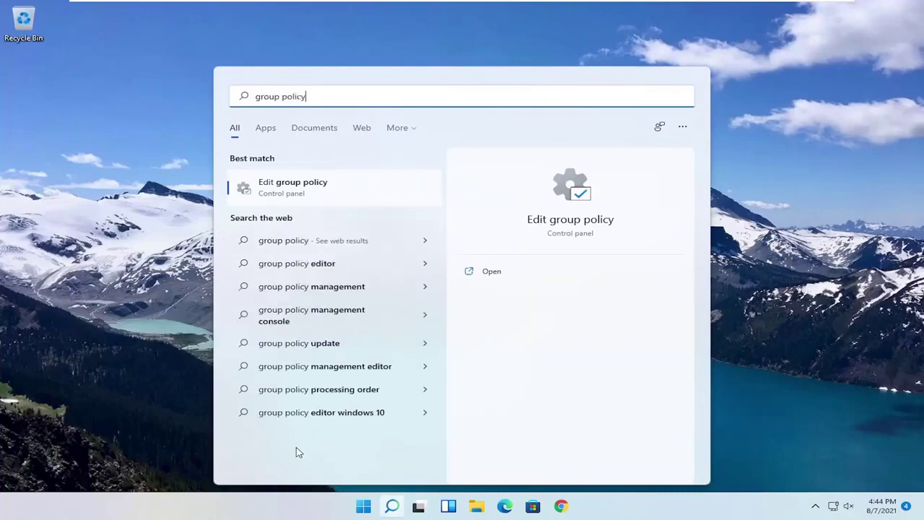
{"action": "left_click", "coordinate": [275, 186]}
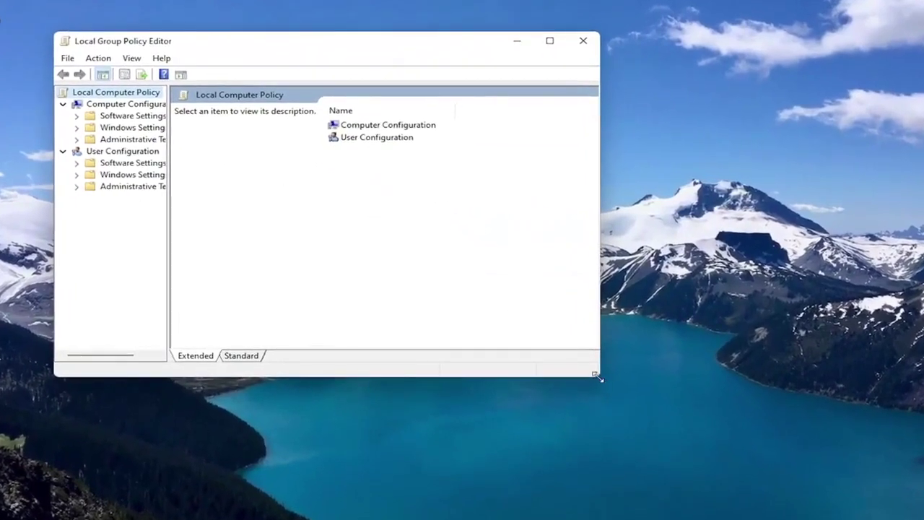
Enlarge the editor window, widen the tree pane, and shift the window right
{"action": "left_click_drag", "start_coordinate": [598, 376], "coordinate": [749, 463]}
{"action": "left_click_drag", "start_coordinate": [168, 257], "coordinate": [240, 259]}
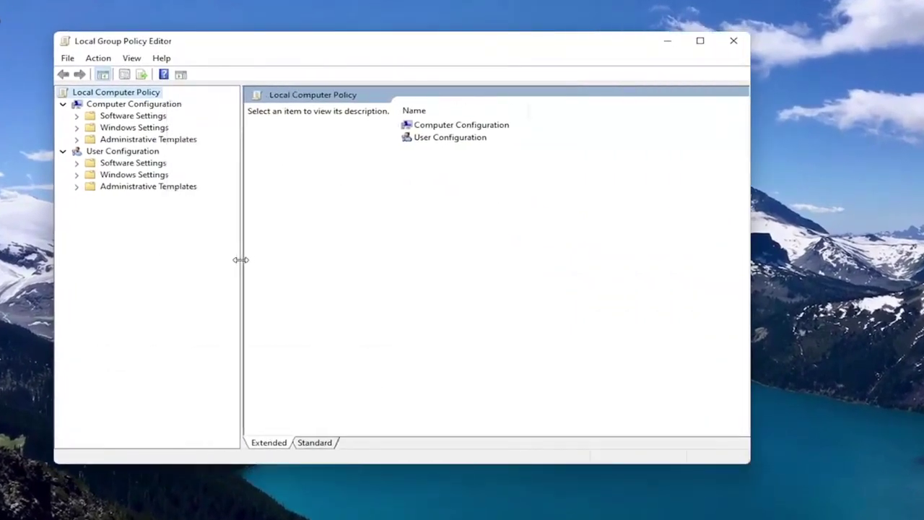
{"action": "left_click_drag", "start_coordinate": [303, 47], "coordinate": [376, 47]}
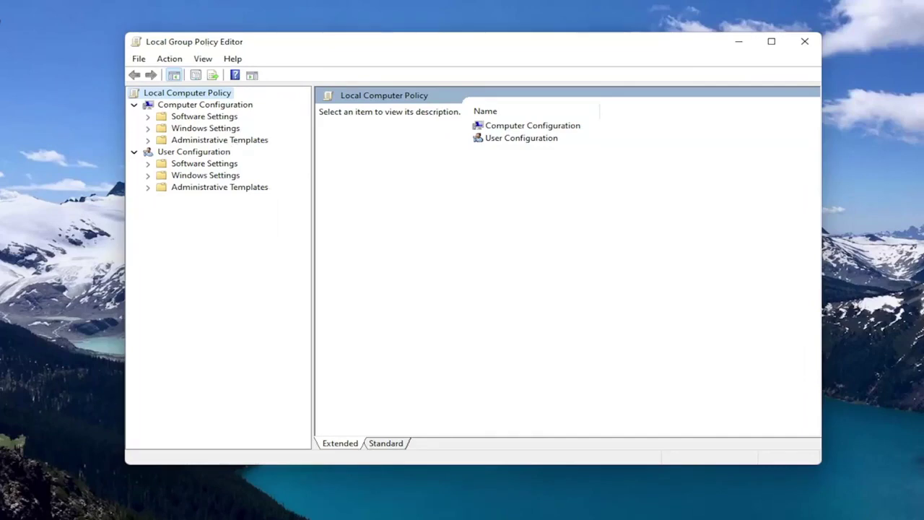
Expand Computer Configuration > Administrative Templates > Windows Components in the tree
{"action": "left_click", "coordinate": [189, 106]}
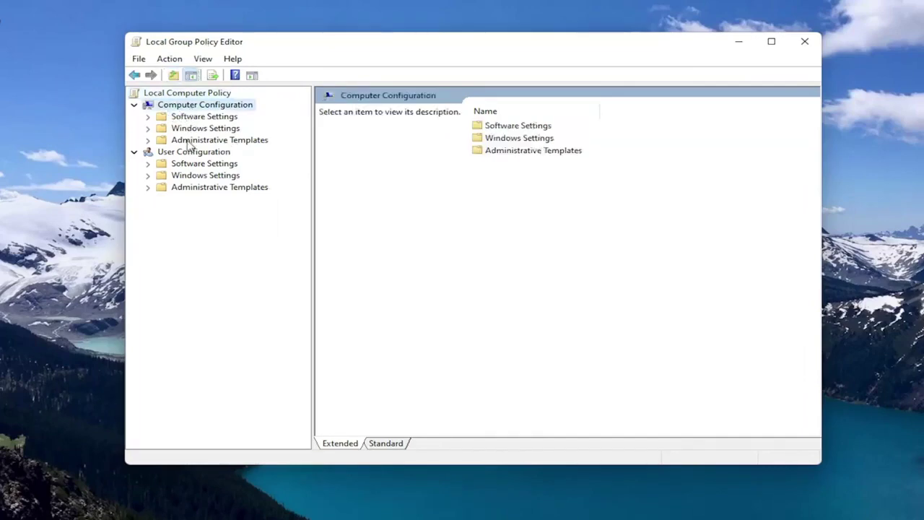
{"action": "left_click", "coordinate": [190, 141]}
{"action": "double_click", "coordinate": [189, 142]}
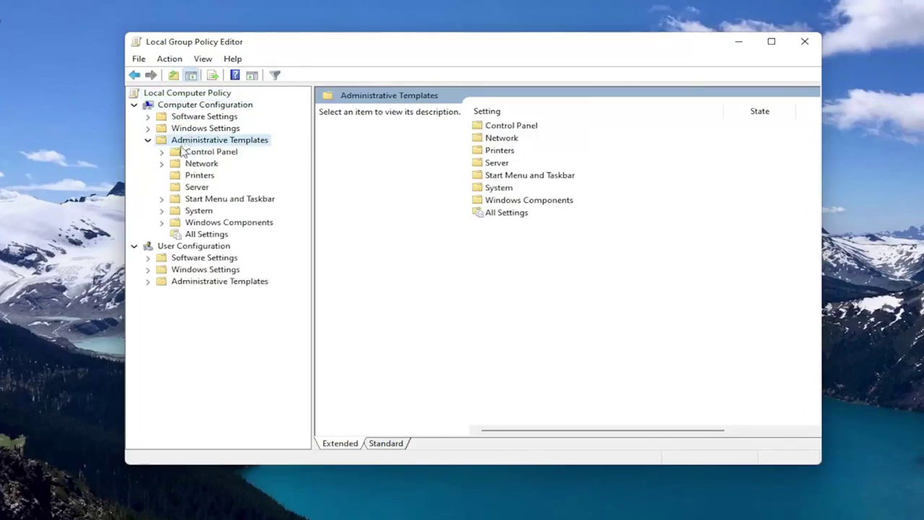
{"action": "left_click", "coordinate": [204, 224]}
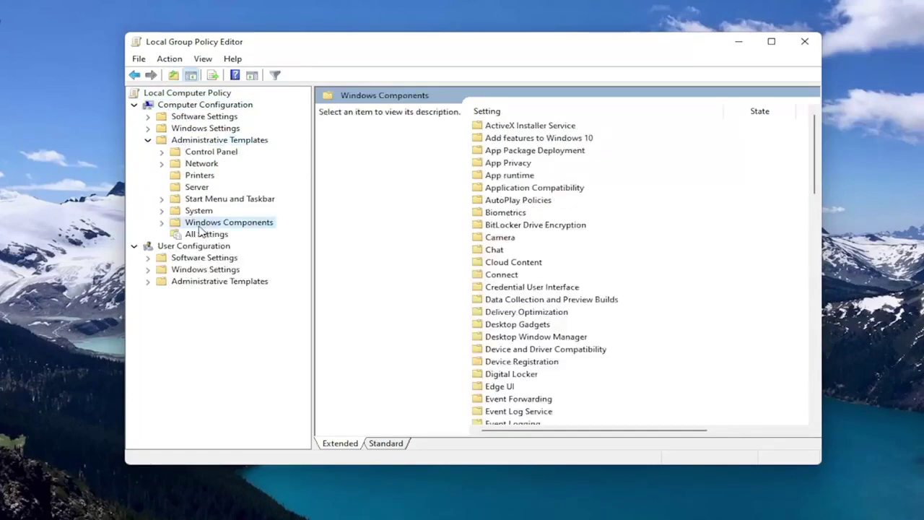
{"action": "double_click", "coordinate": [206, 224]}
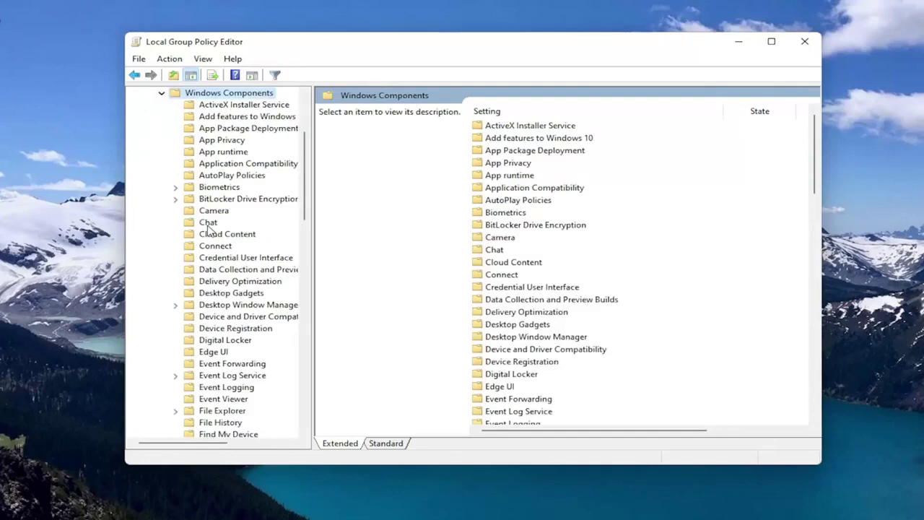
Open the Microsoft Defender Antivirus folder and the Turn off Microsoft Defender Antivirus policy settings
{"action": "scroll", "coordinate": [252, 283], "scroll_direction": "down", "scroll_amount": 14}
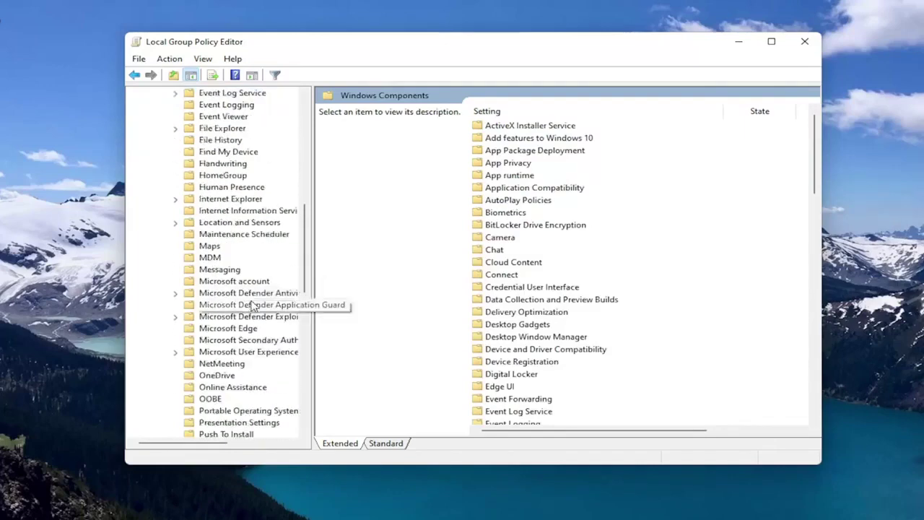
{"action": "scroll", "coordinate": [242, 280], "scroll_direction": "up", "scroll_amount": 5}
{"action": "double_click", "coordinate": [246, 258]}
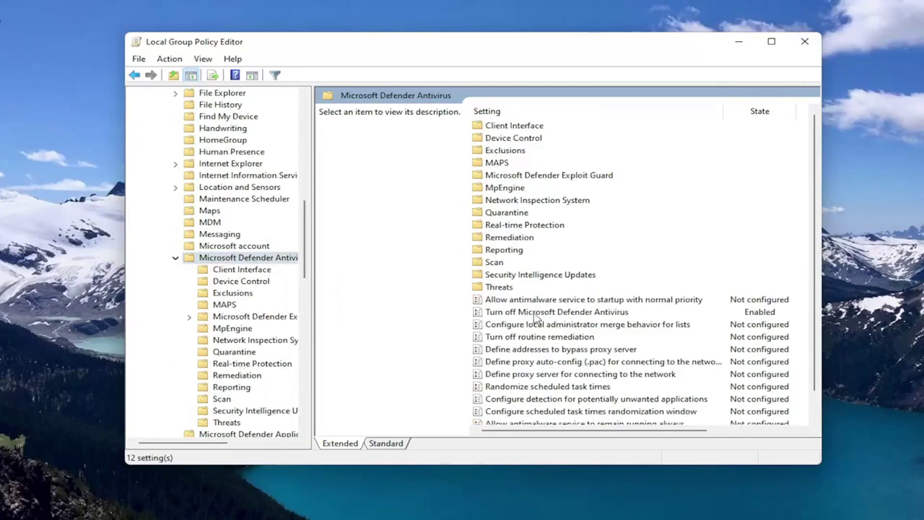
{"action": "left_click", "coordinate": [605, 318]}
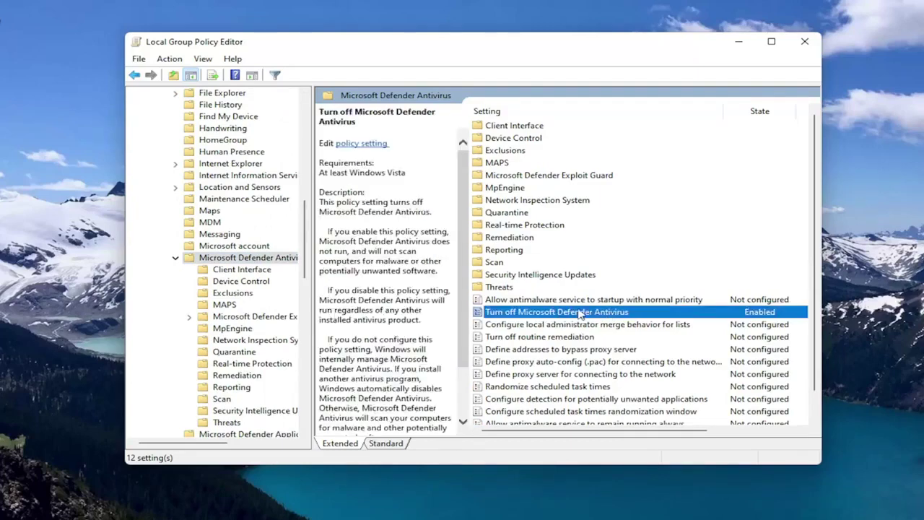
{"action": "double_click", "coordinate": [589, 312]}
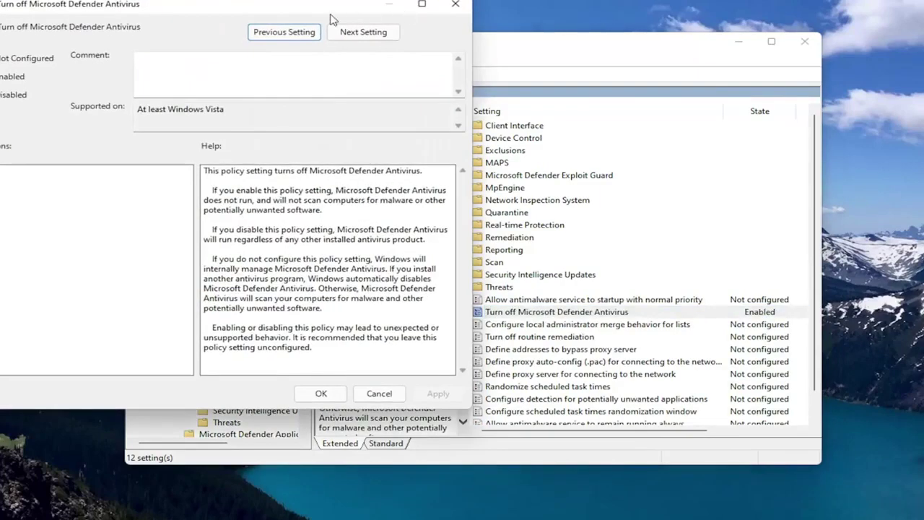
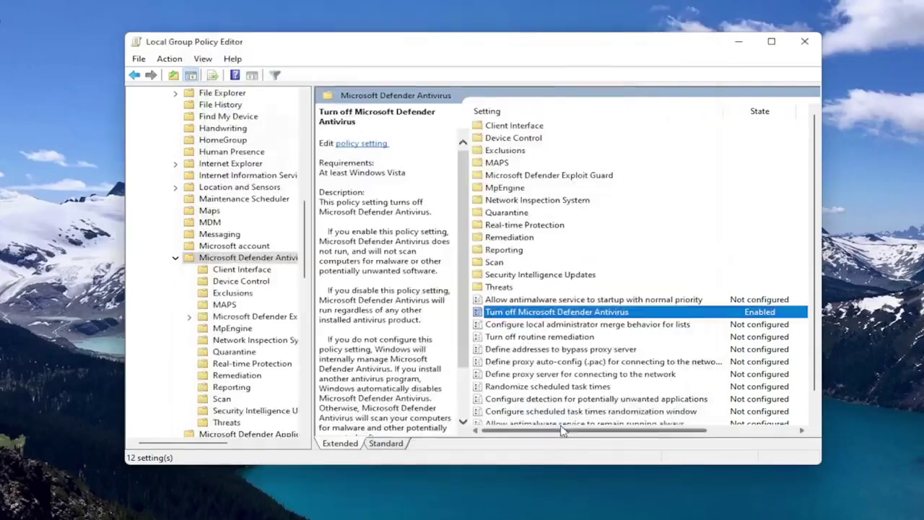
{"action": "double_click", "coordinate": [538, 313]}
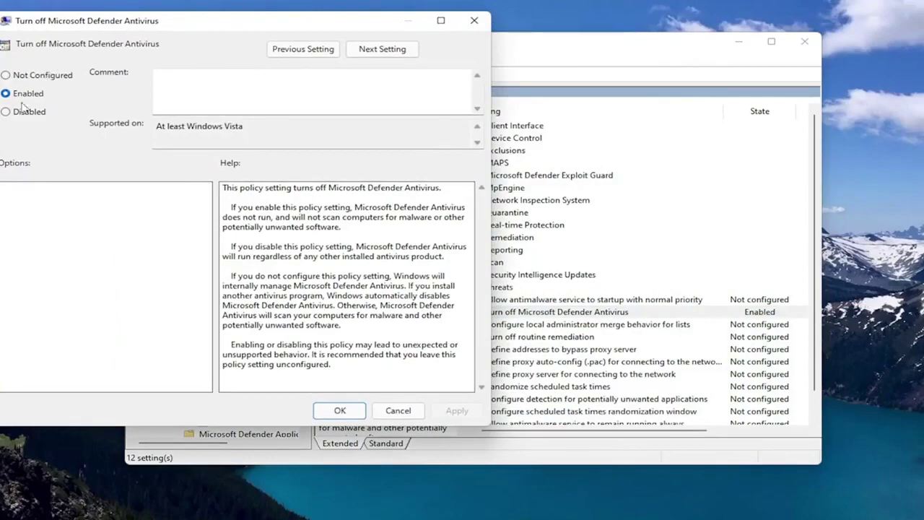
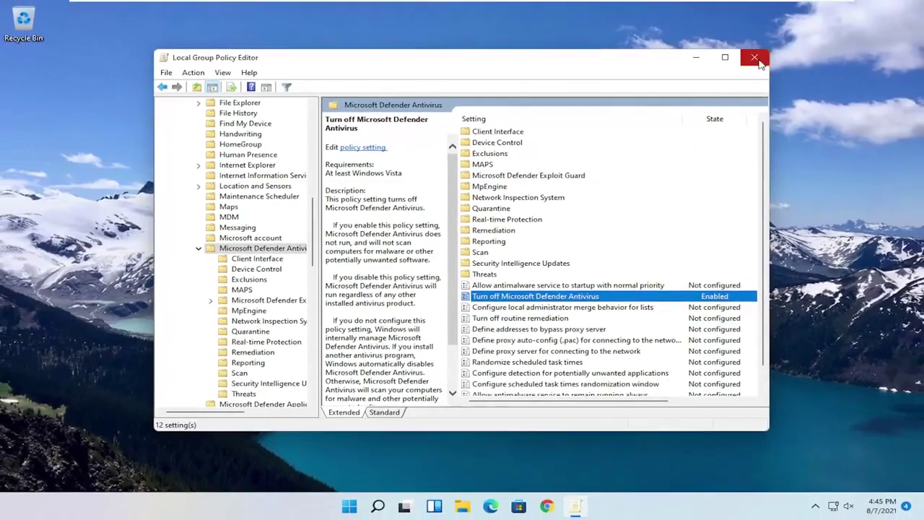
Close Group Policy Editor, then run Registry Editor ('regedit') as administrator and approve the UAC prompt
{"action": "left_click", "coordinate": [805, 41]}
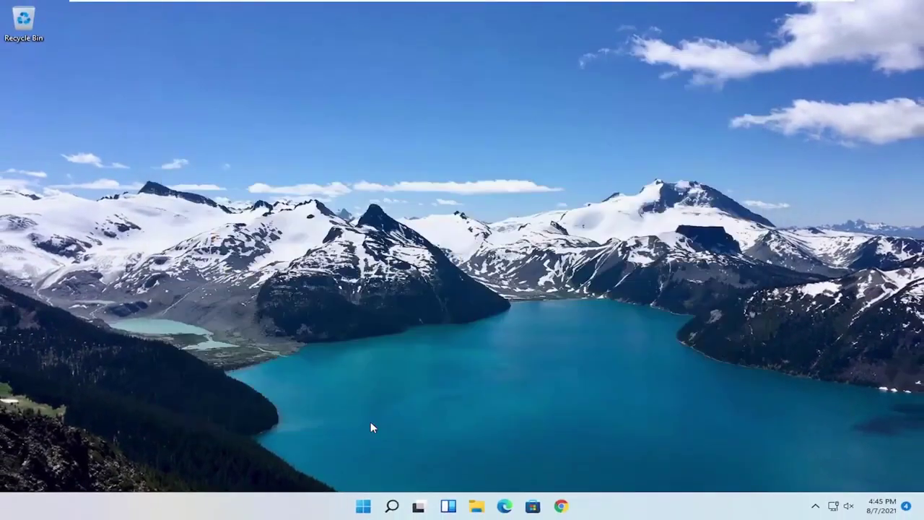
{"action": "left_click", "coordinate": [392, 513]}
{"action": "type", "text": "reged"}
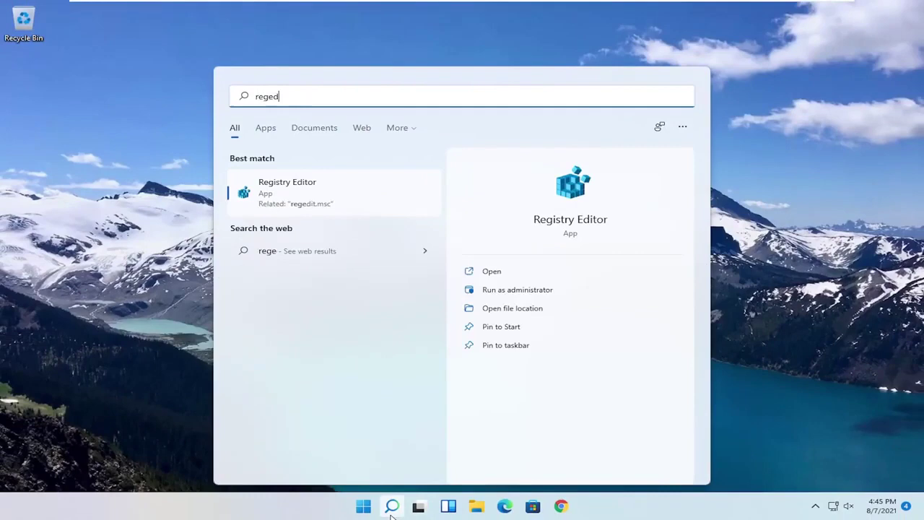
{"action": "type", "text": "it"}
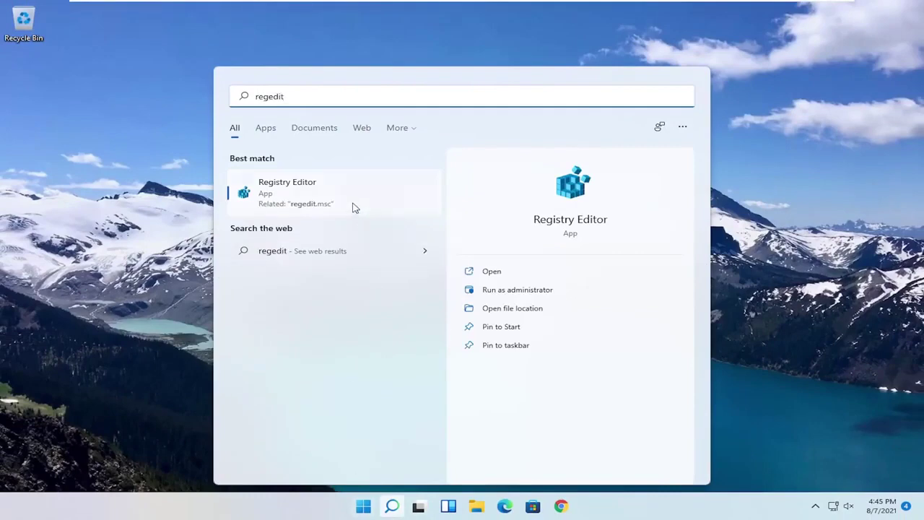
{"action": "right_click", "coordinate": [290, 195]}
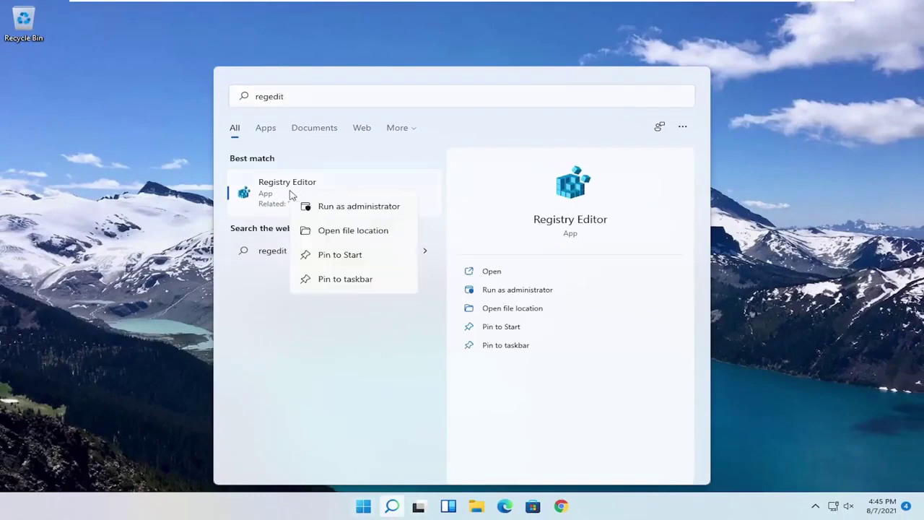
{"action": "left_click", "coordinate": [326, 209]}
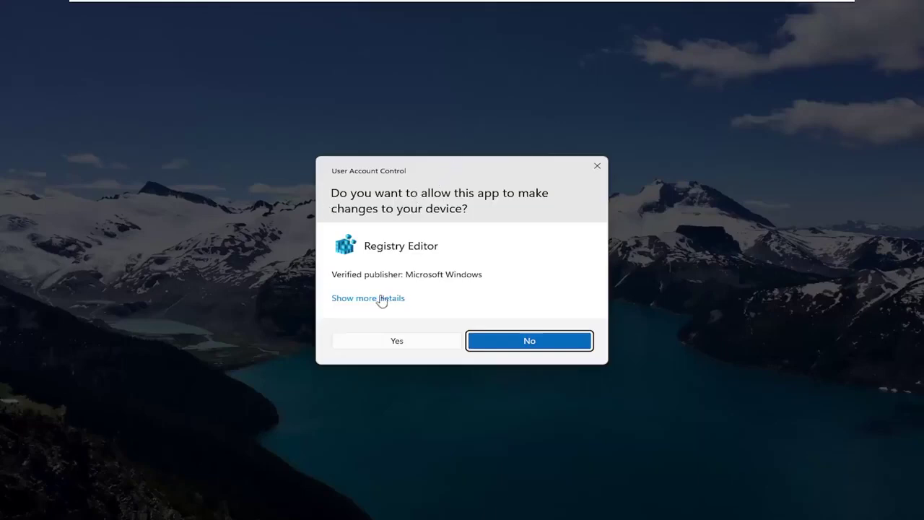
{"action": "left_click", "coordinate": [379, 344]}
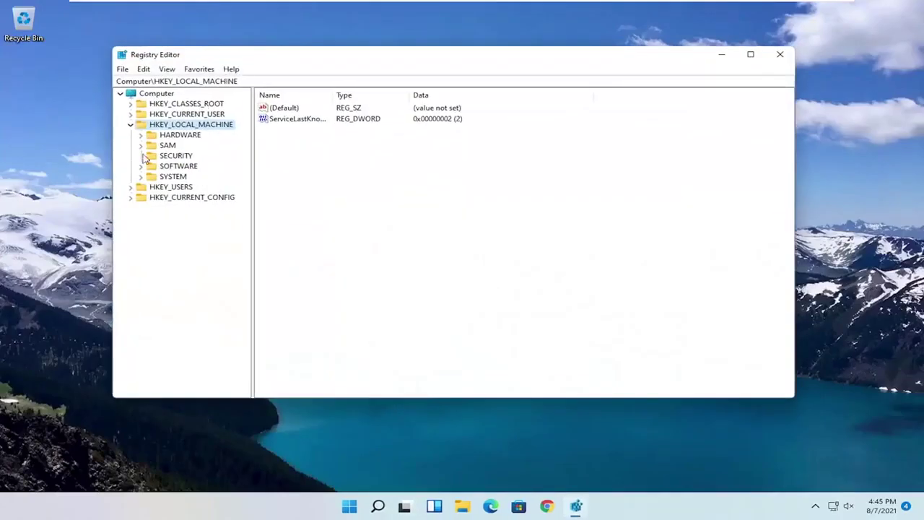
Collapse HKEY_LOCAL_MACHINE to Computer, then open File > Export at the Desktop and cancel it
{"action": "left_click", "coordinate": [130, 124]}
{"action": "left_click", "coordinate": [144, 94]}
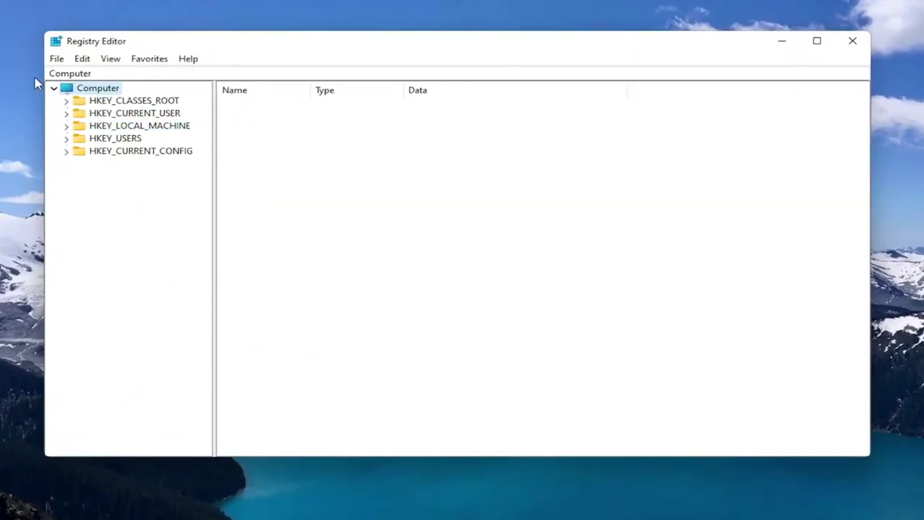
{"action": "left_click", "coordinate": [57, 58]}
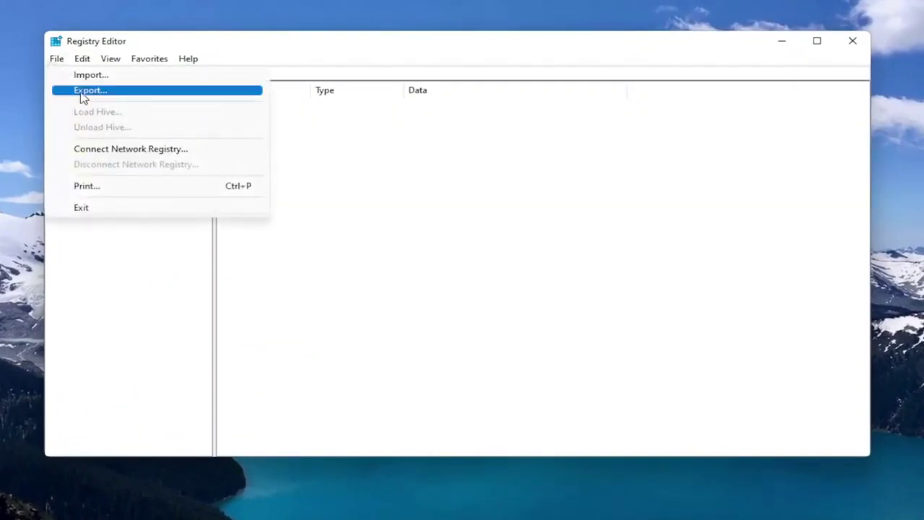
{"action": "left_click", "coordinate": [74, 94]}
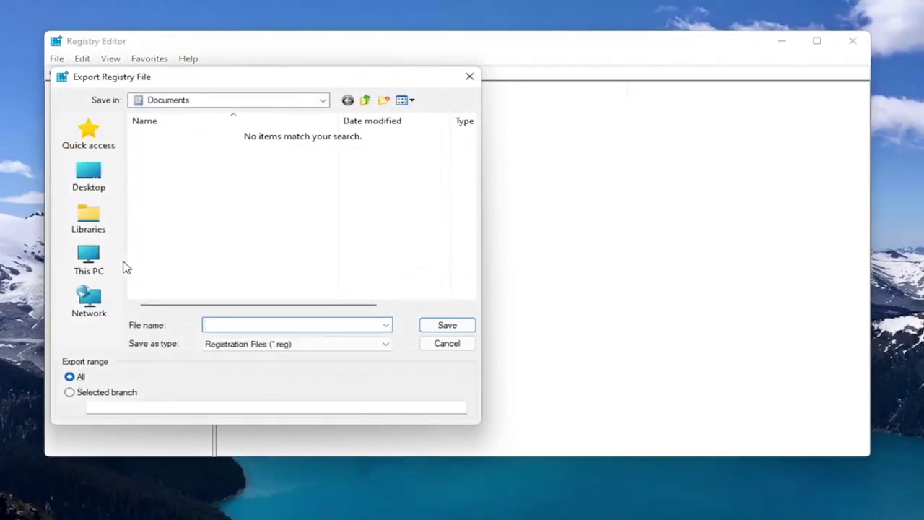
{"action": "left_click", "coordinate": [86, 181]}
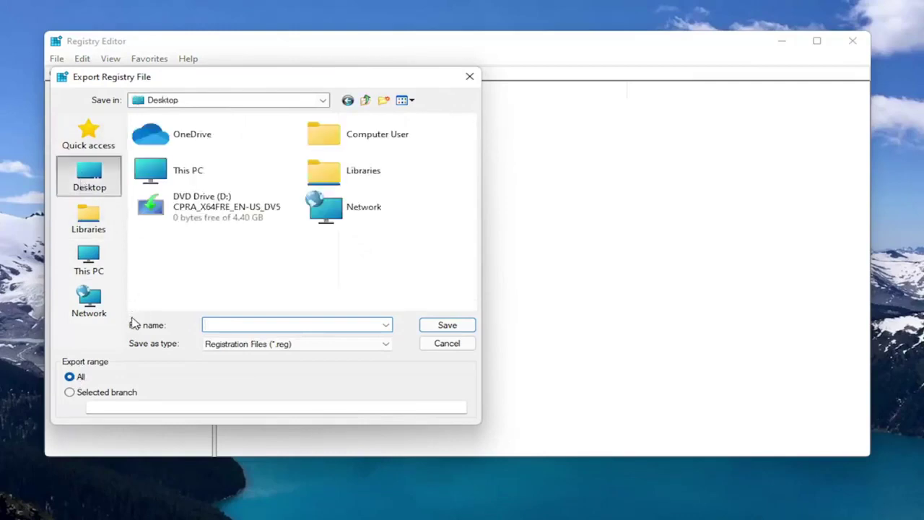
{"action": "left_click", "coordinate": [440, 347]}
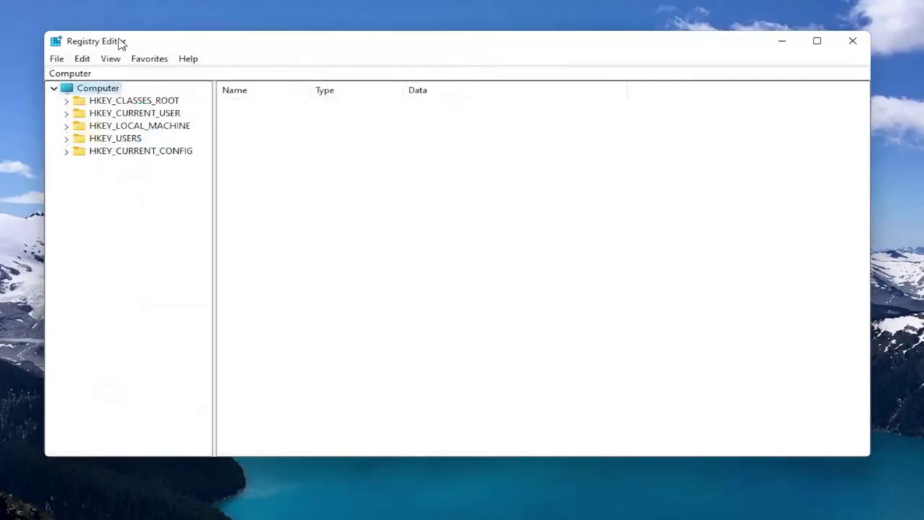
Open File > Import, browse the Desktop, and cancel without importing anything
{"action": "left_click", "coordinate": [56, 59]}
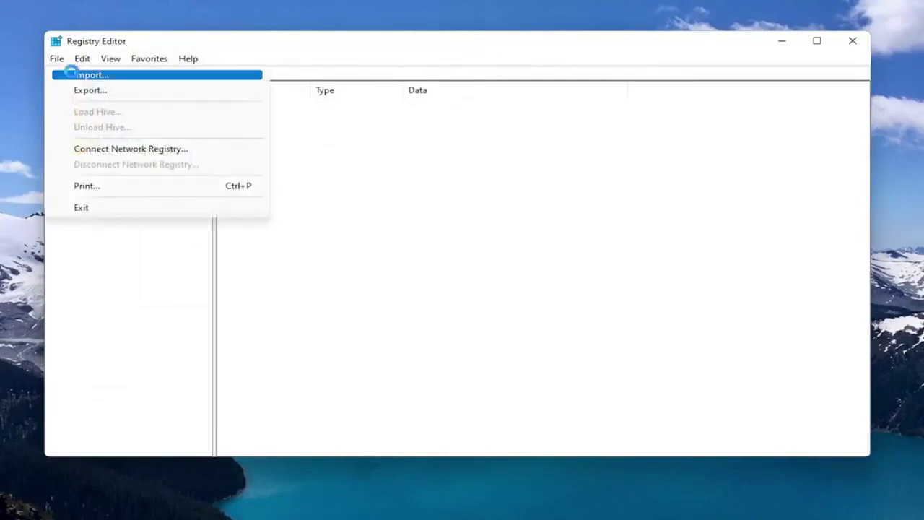
{"action": "left_click", "coordinate": [68, 73]}
{"action": "left_click", "coordinate": [128, 190]}
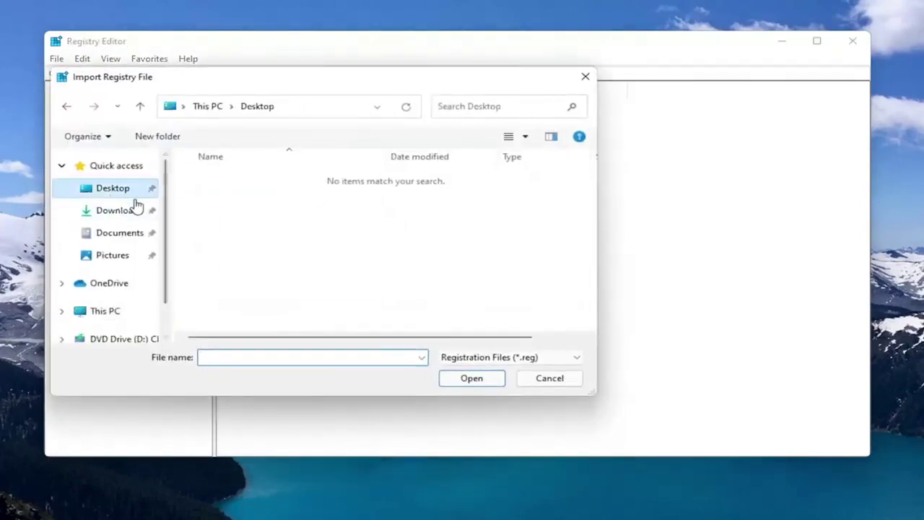
{"action": "left_click", "coordinate": [550, 378]}
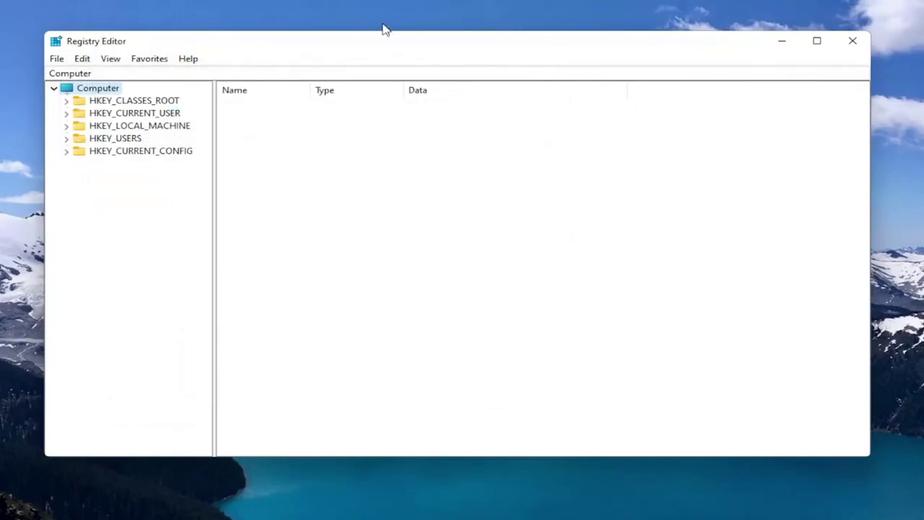
Open HKLM\SOFTWARE\Policies\Microsoft\Windows Defender, widening the tree, to view DisableAntiSpyware DWORD set to 1
{"action": "left_click", "coordinate": [166, 125]}
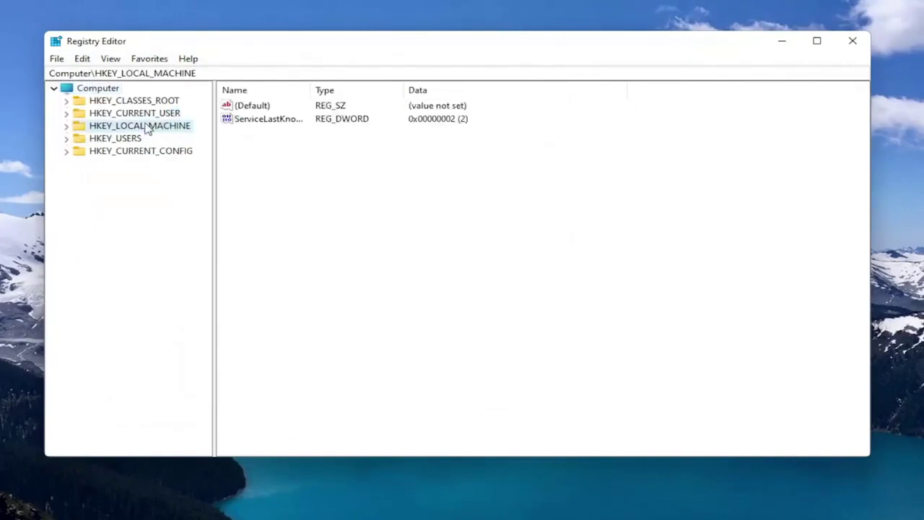
{"action": "double_click", "coordinate": [148, 128]}
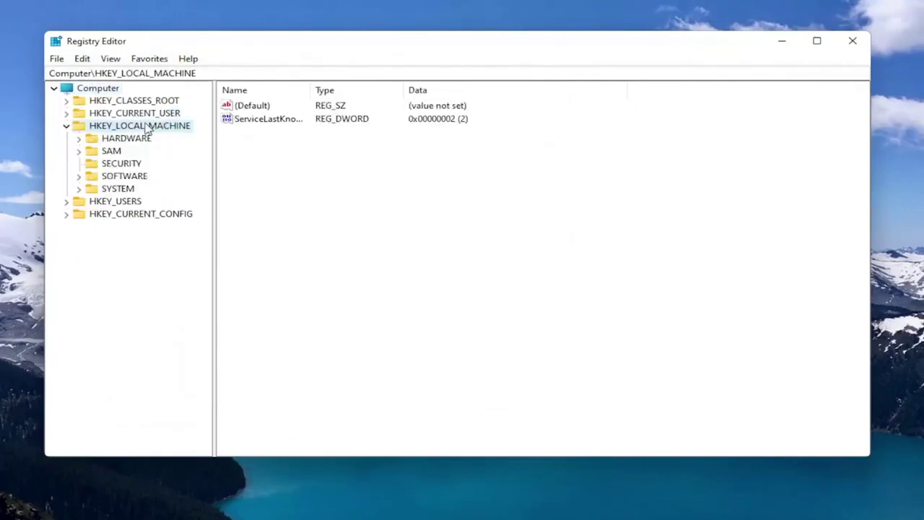
{"action": "double_click", "coordinate": [113, 178]}
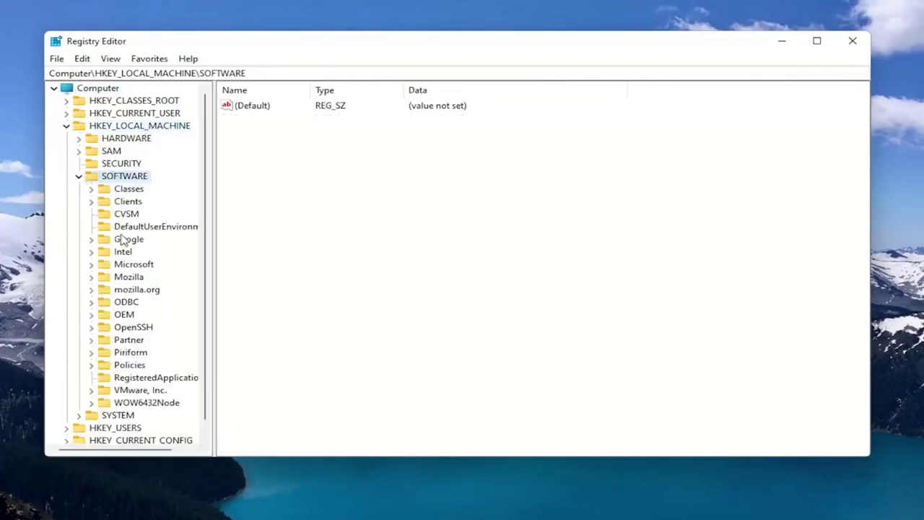
{"action": "left_click", "coordinate": [130, 366]}
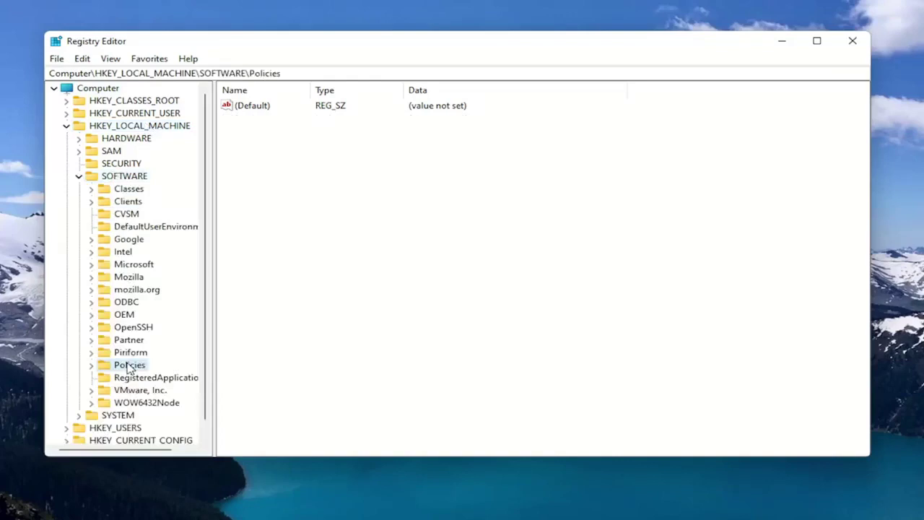
{"action": "double_click", "coordinate": [130, 367]}
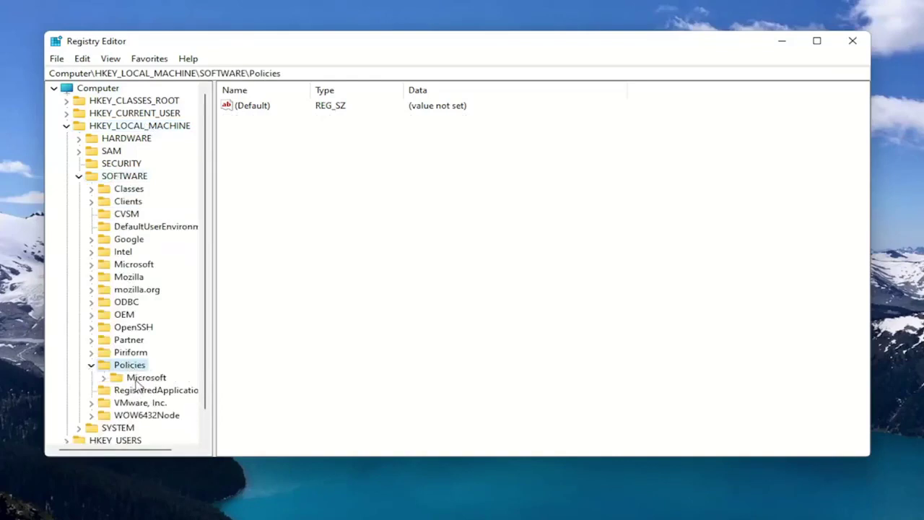
{"action": "double_click", "coordinate": [137, 379]}
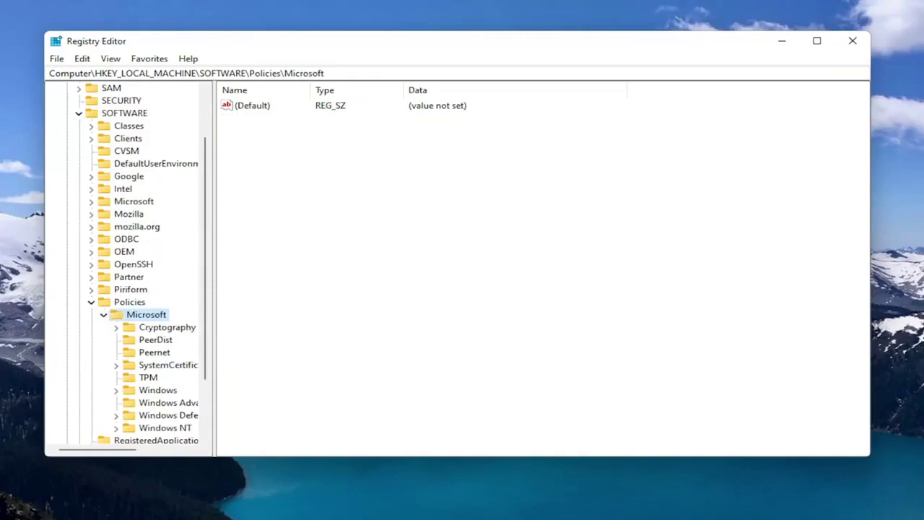
{"action": "left_click_drag", "start_coordinate": [214, 402], "coordinate": [292, 404]}
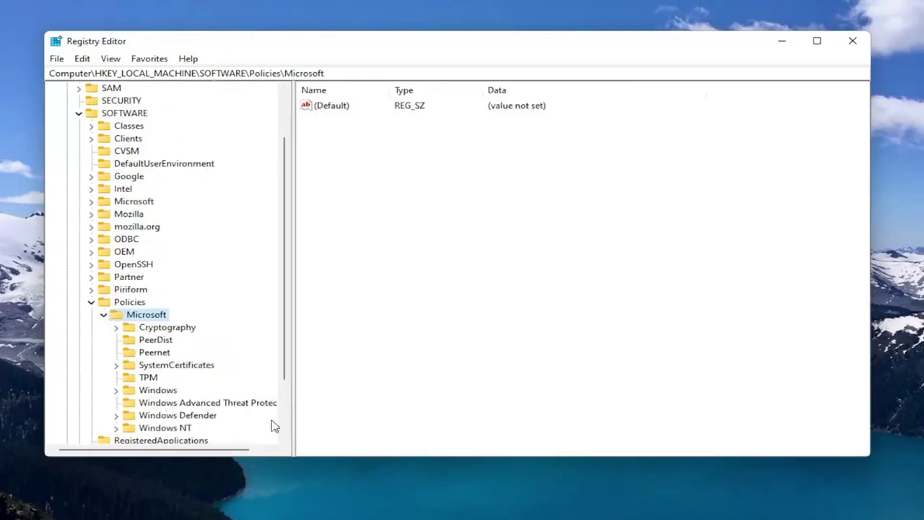
{"action": "left_click", "coordinate": [186, 417]}
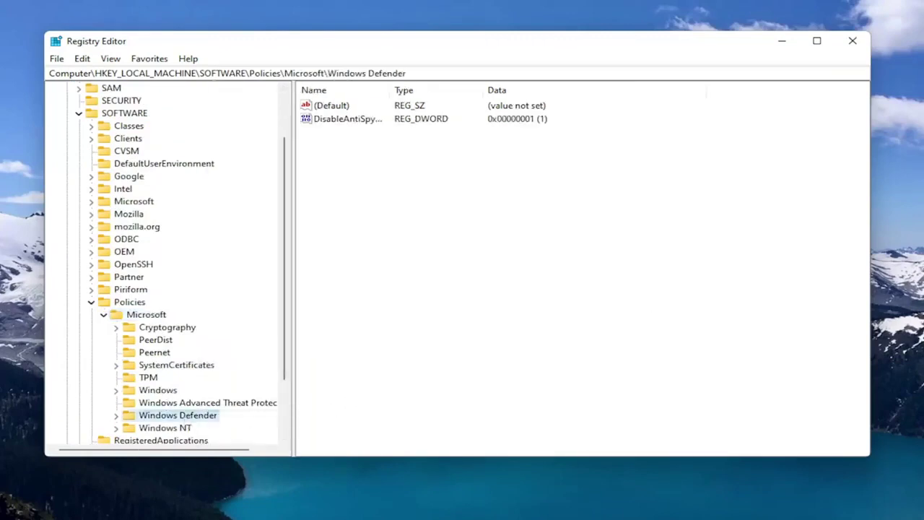
{"action": "left_click", "coordinate": [332, 105]}
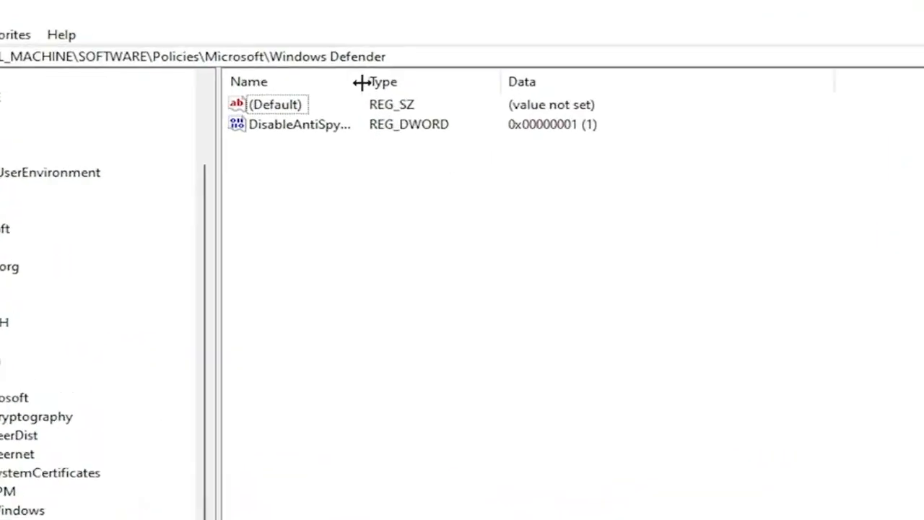
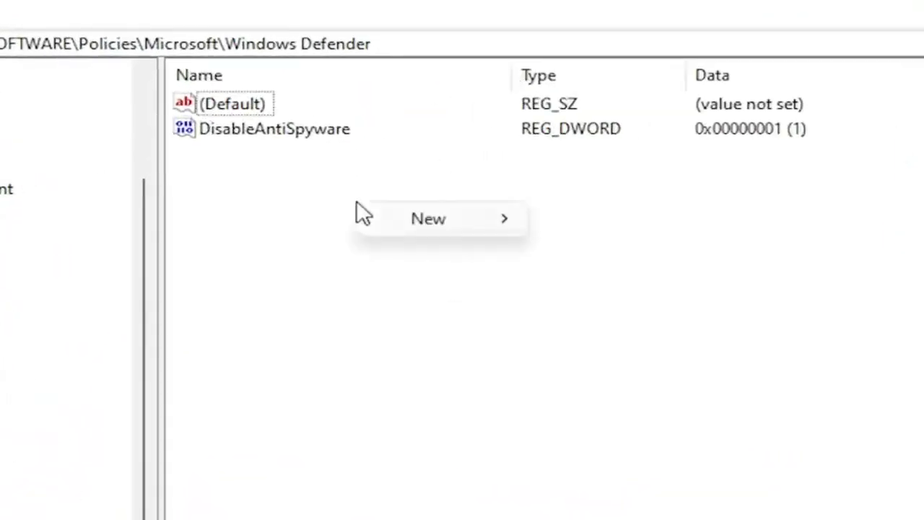
{"action": "mouse_move", "coordinate": [449, 228]}
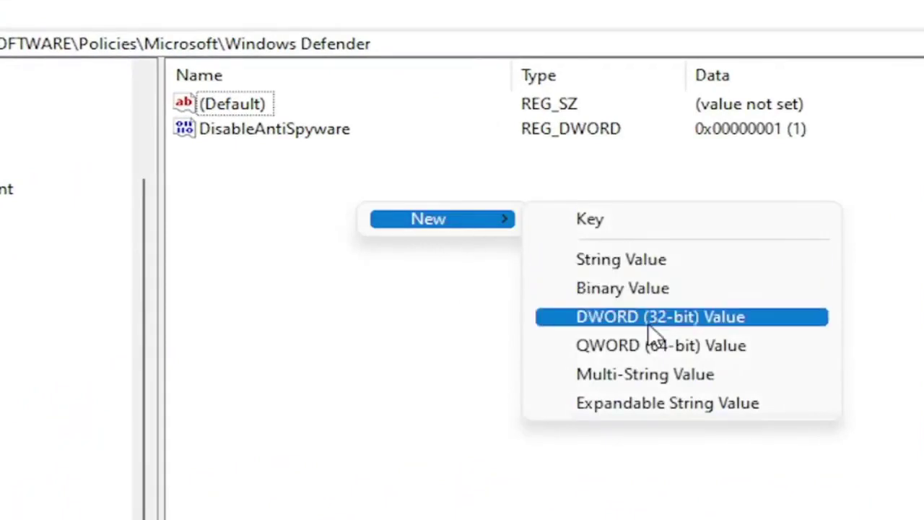
{"action": "left_click", "coordinate": [443, 343]}
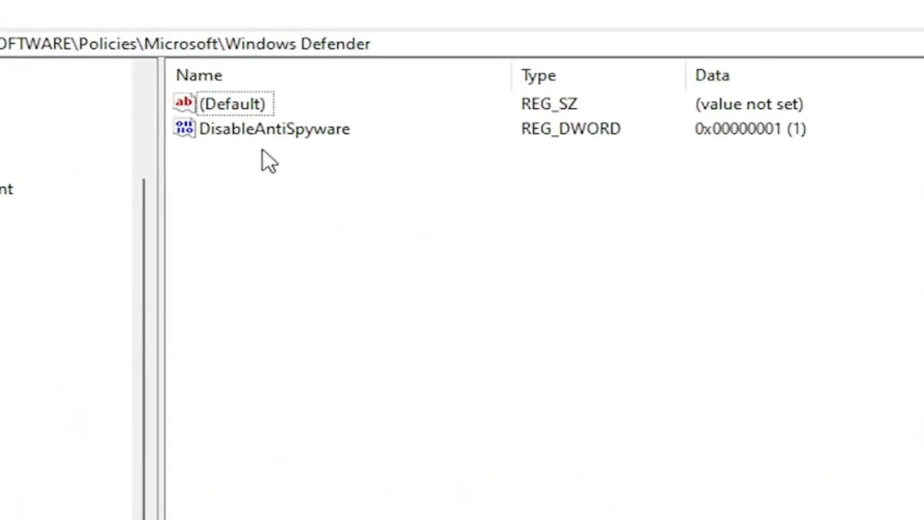
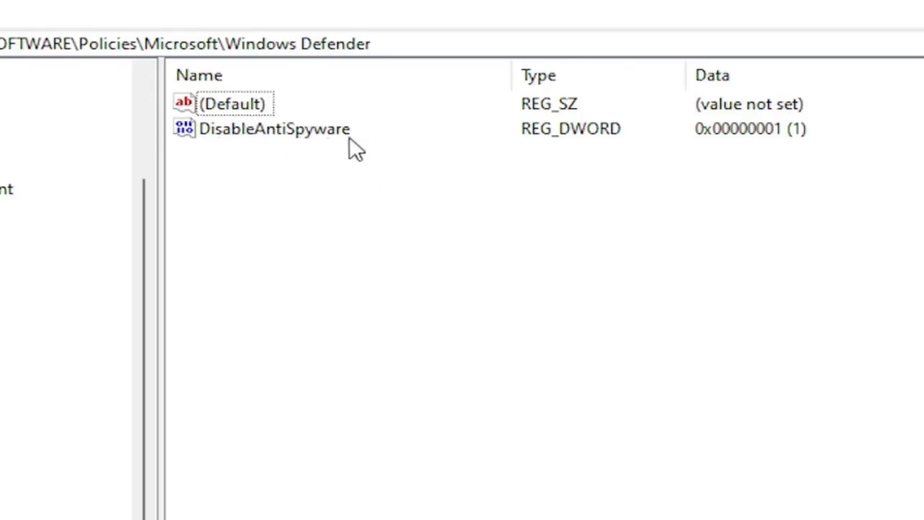
Open the DisableAntiSpyware DWORD and enter value data 1 in Hexadecimal
{"action": "double_click", "coordinate": [292, 137]}
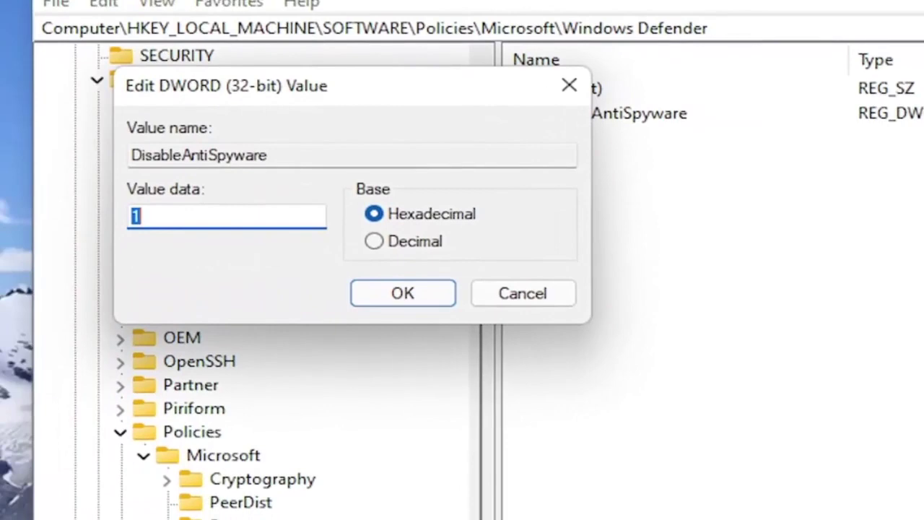
{"action": "left_click", "coordinate": [199, 214]}
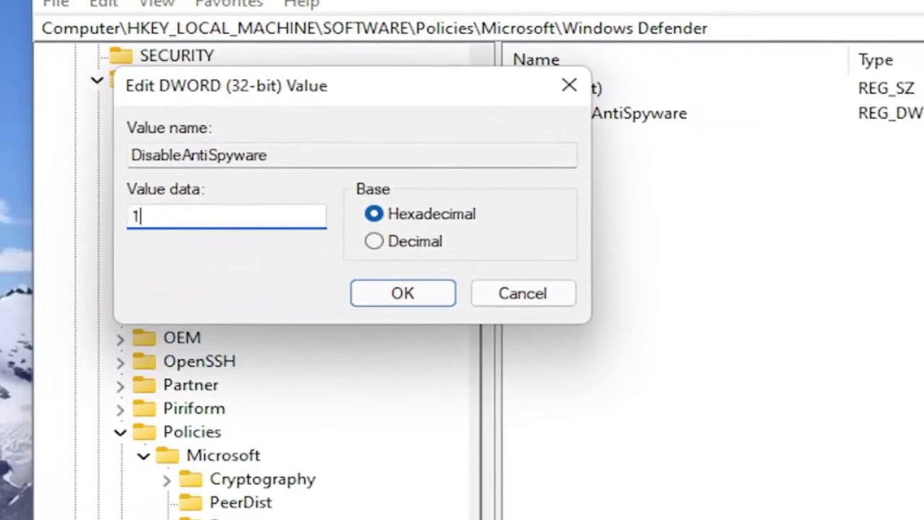
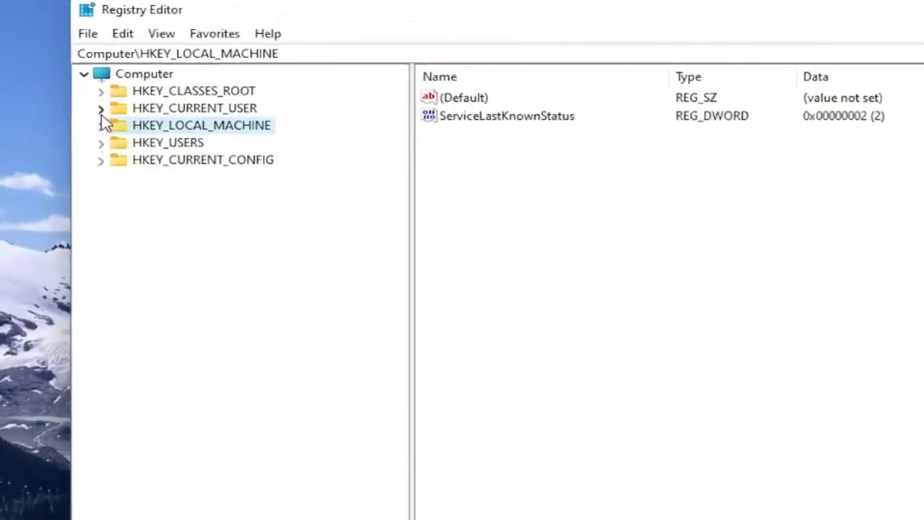
Close Registry Editor and restart Windows via the Start button's Shut down or sign out menu
{"action": "left_click", "coordinate": [898, 39]}
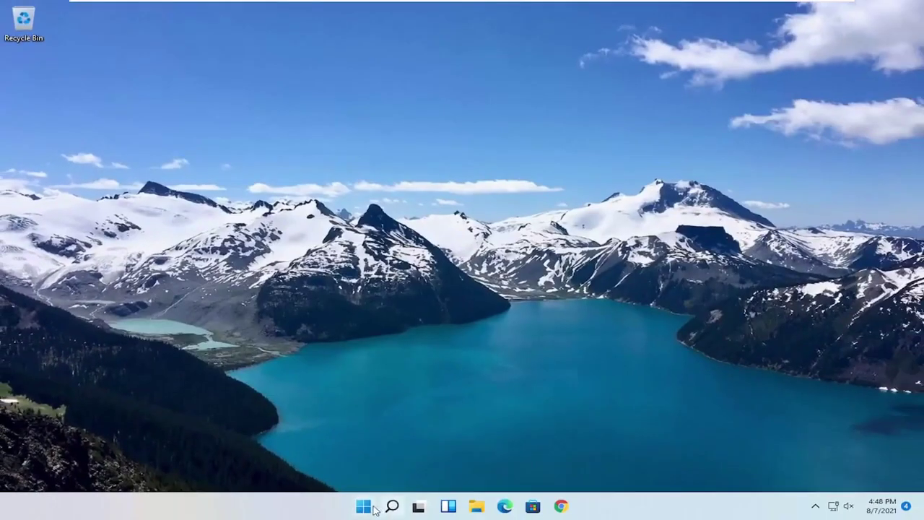
{"action": "right_click", "coordinate": [365, 507]}
{"action": "key", "text": "alt+shift"}
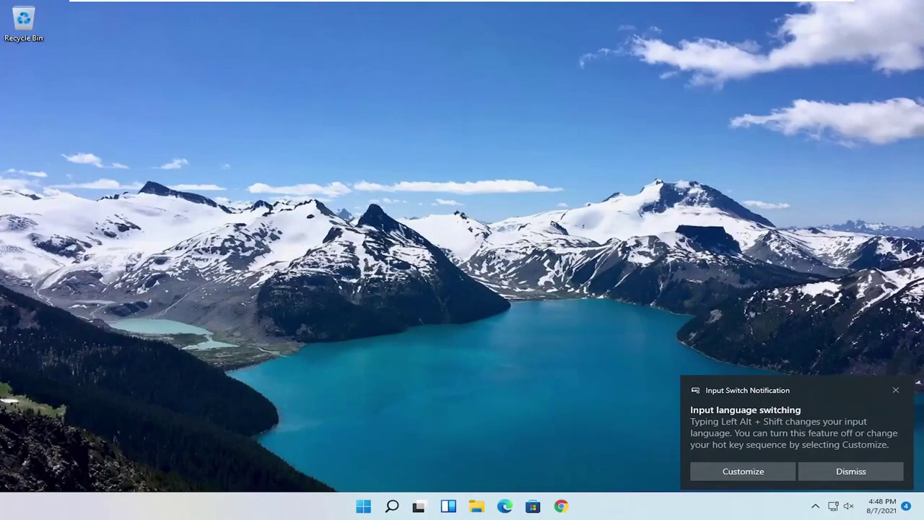
{"action": "left_click", "coordinate": [897, 390]}
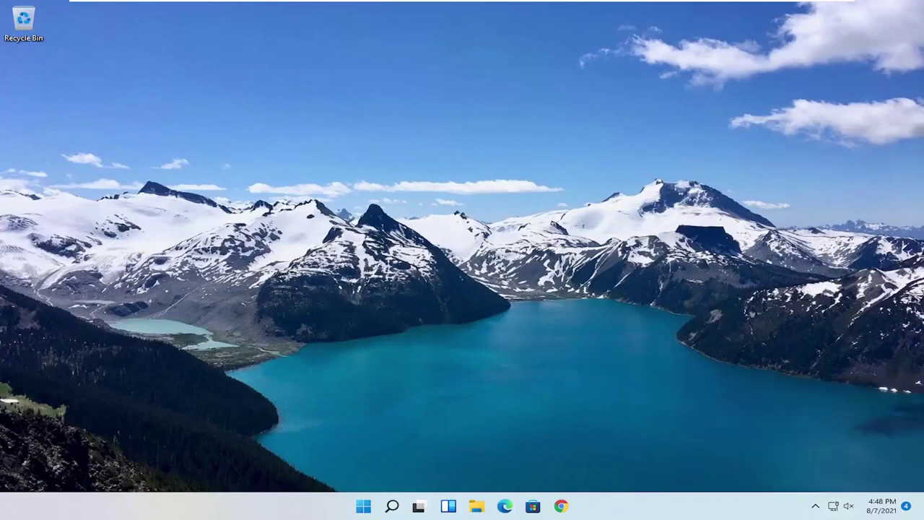